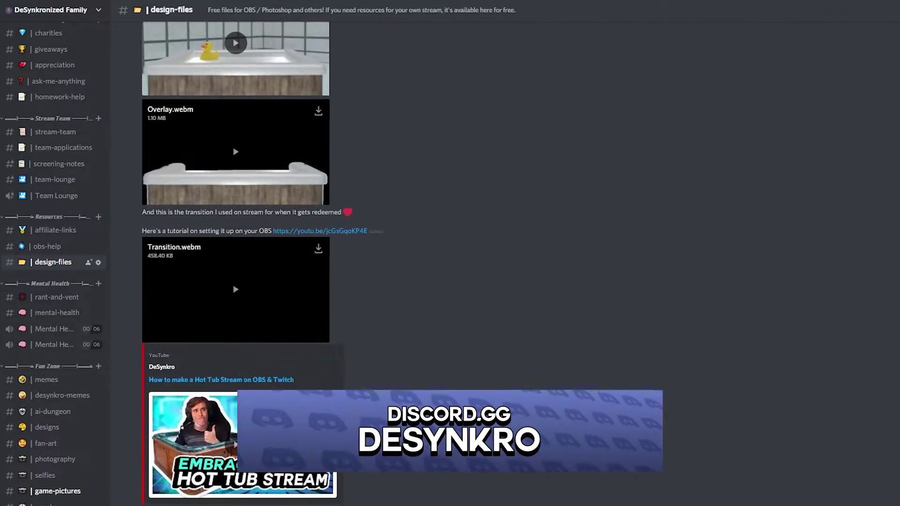
- Scroll the design-files channel past overlay downloads to Thumbnail_Template.psd and Skyrim_100_English.webm
scroll(356, 235, "down", 7)
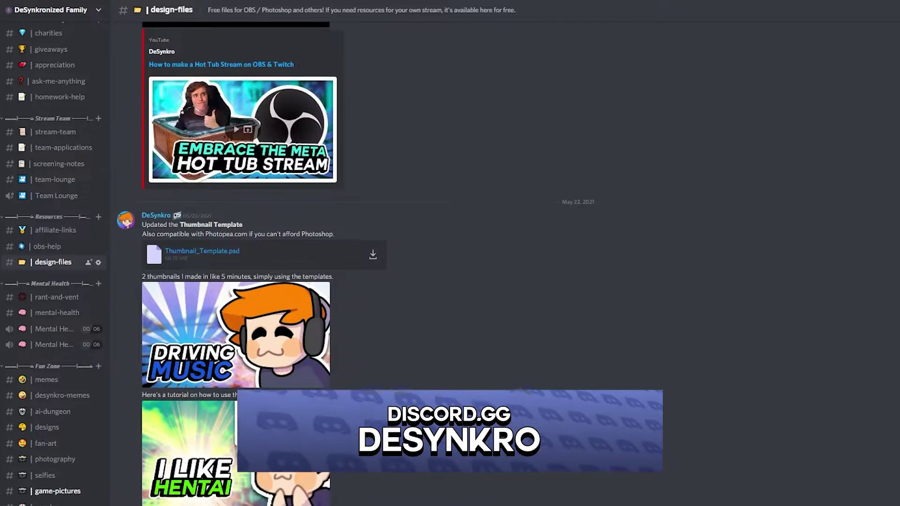
scroll(356, 234, "down", 7)
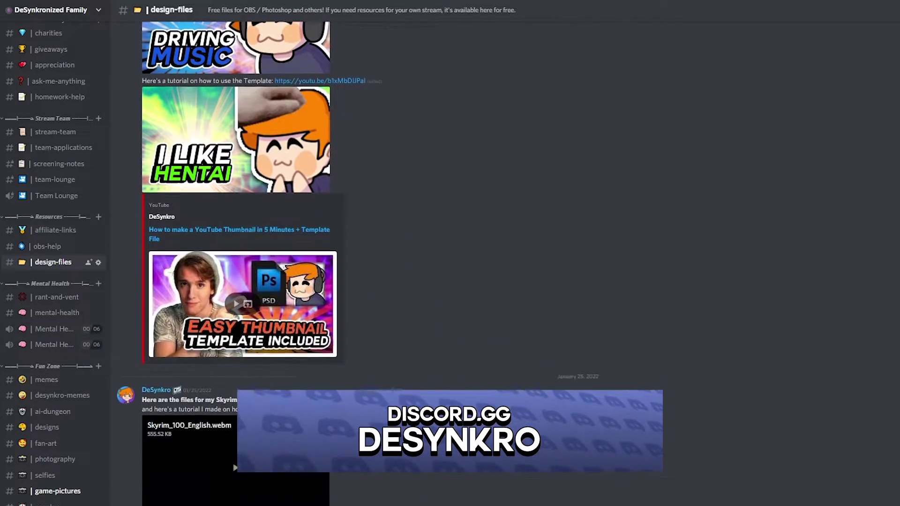
scroll(356, 234, "down", 7)
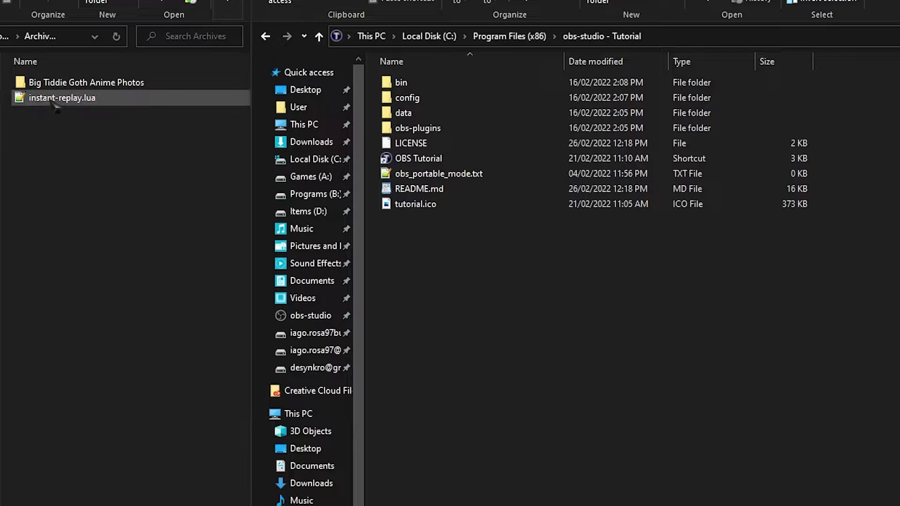
- Copy the downloaded instant-replay.lua into the obs-studio - Tutorial folder
left_click_drag(61, 97, 459, 309)
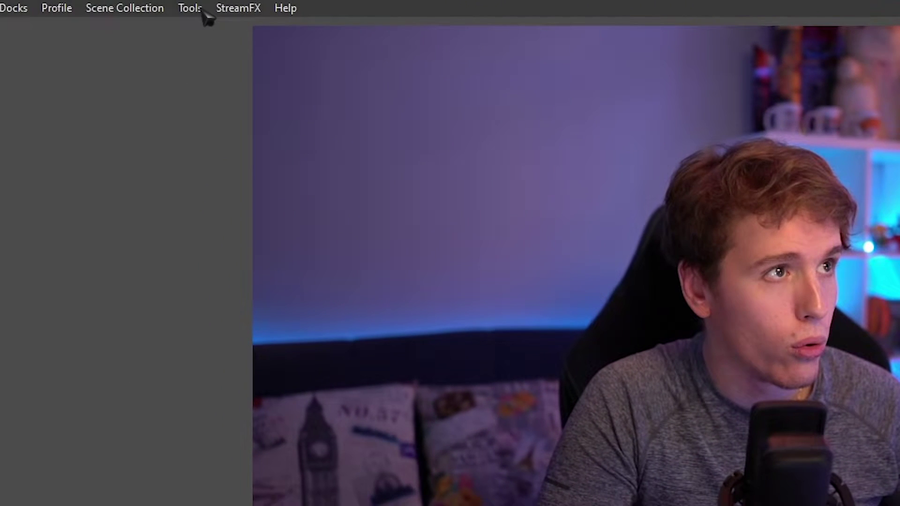
- Add instant-replay.lua in the Scripts manager under Tools, then close the manager
left_click(175, 6)
left_click(208, 154)
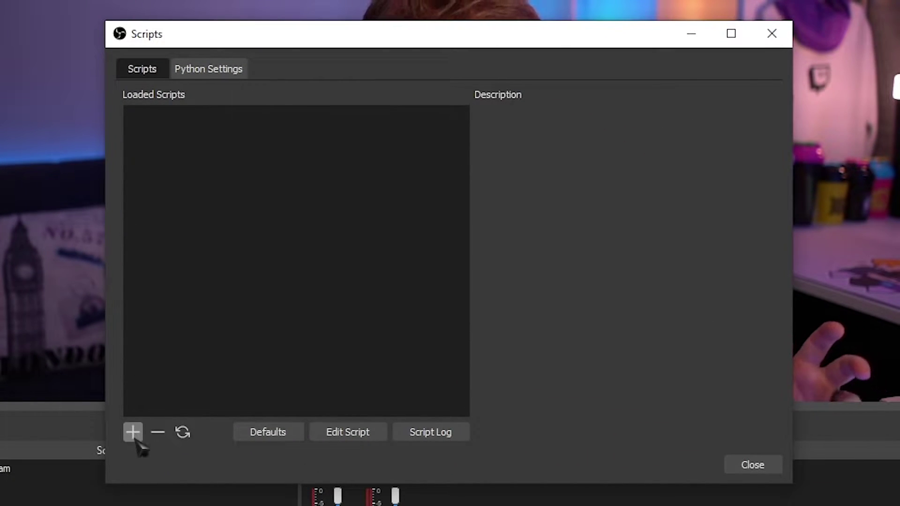
left_click(134, 433)
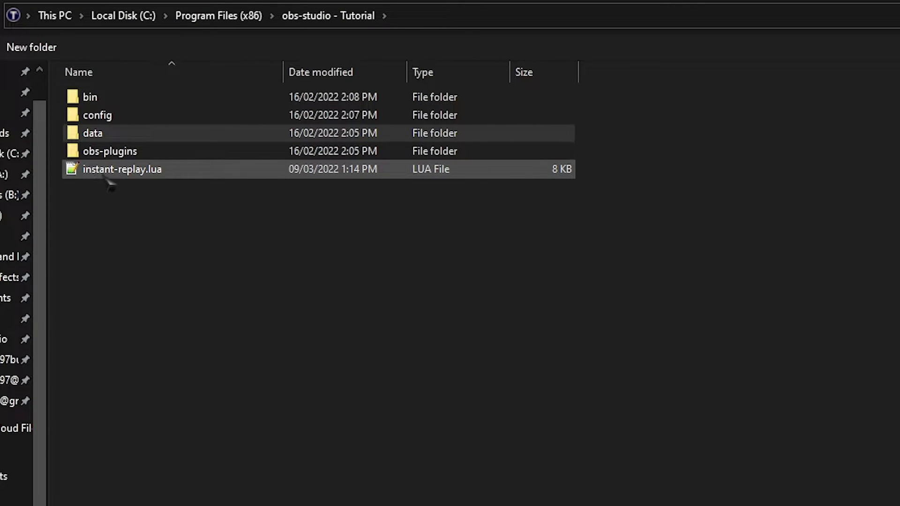
double_click(111, 173)
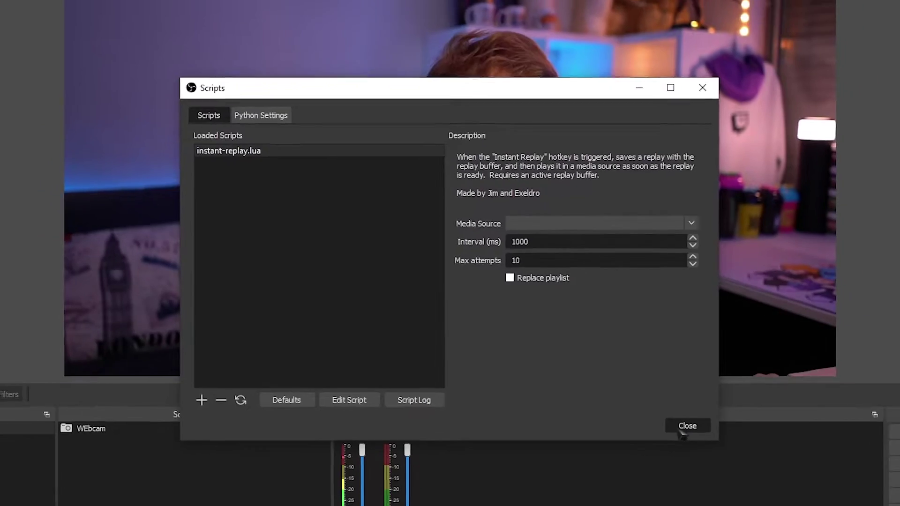
left_click(764, 459)
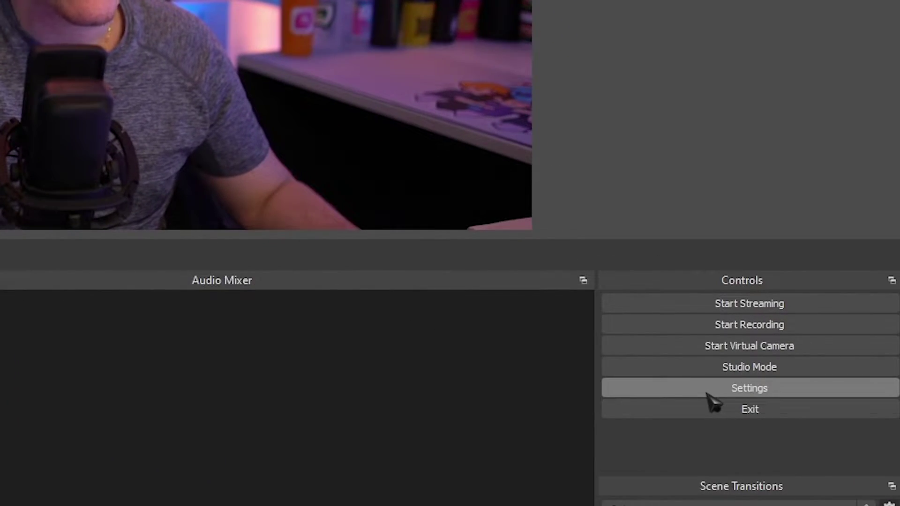
- Enable the replay buffer in Output settings with 30 sec maximum replay time and start it
left_click(708, 394)
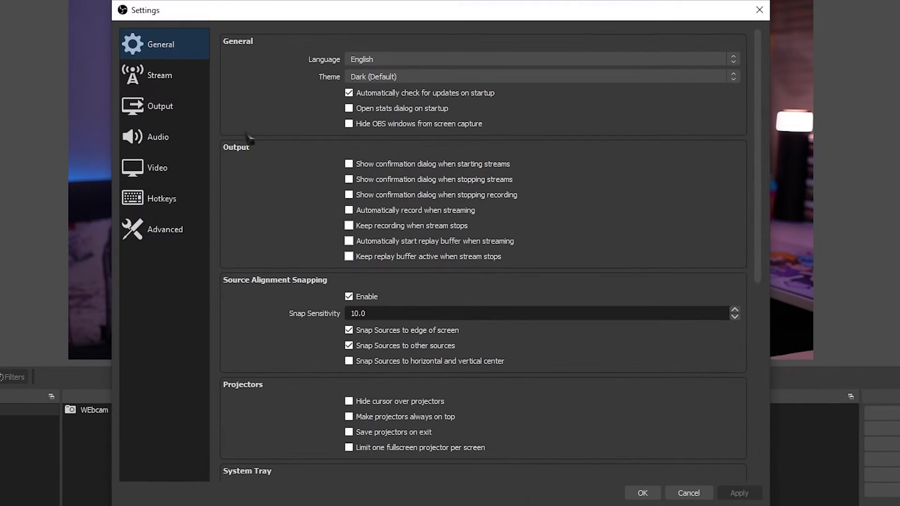
left_click(177, 107)
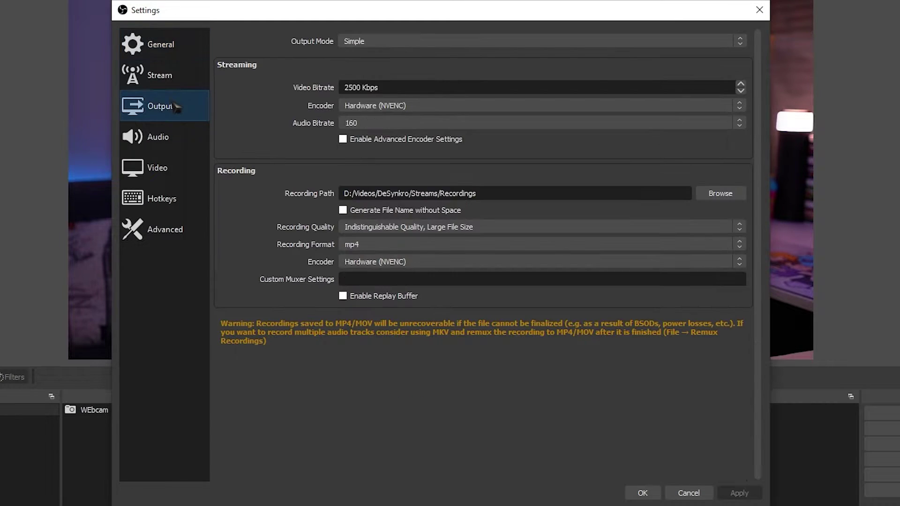
left_click(344, 299)
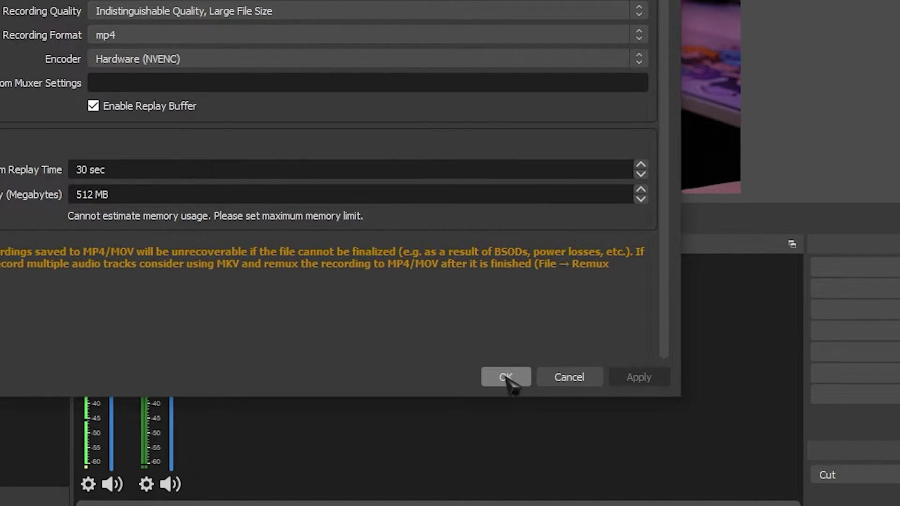
left_click(506, 377)
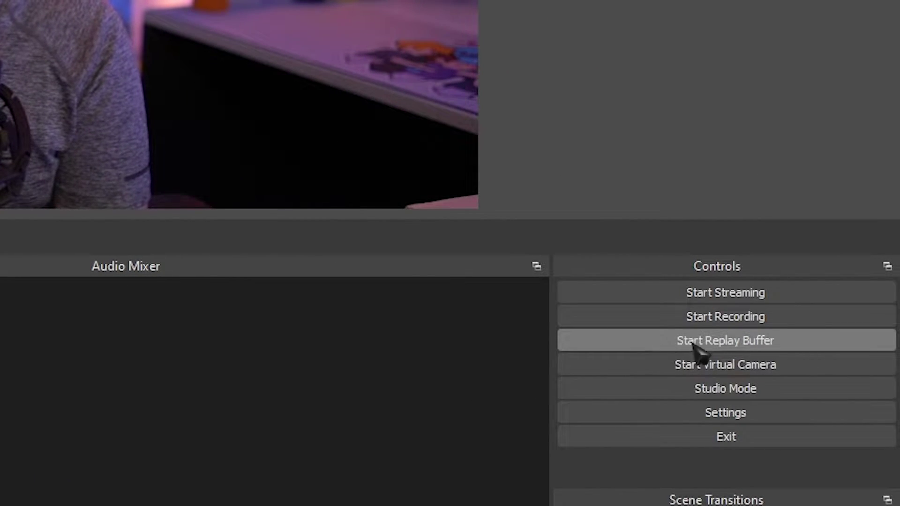
left_click(705, 346)
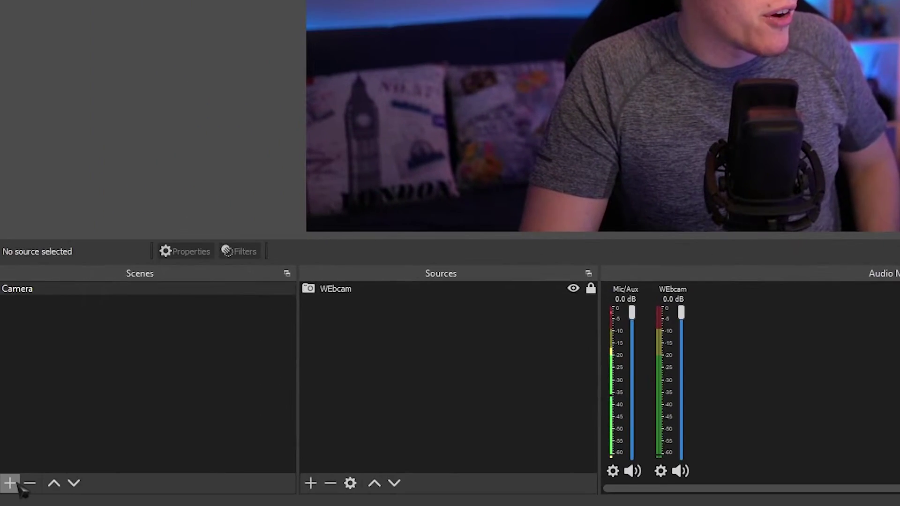
- Create a new scene named Replay
left_click(10, 483)
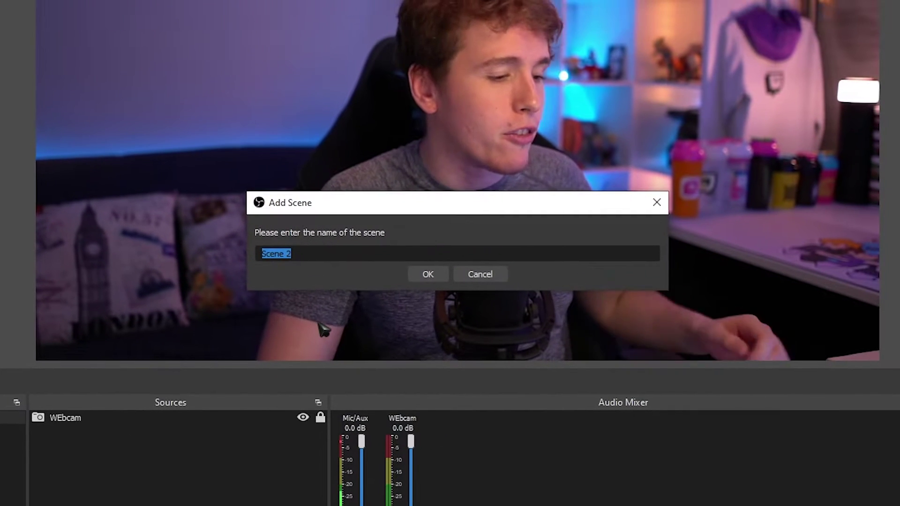
type("Replay")
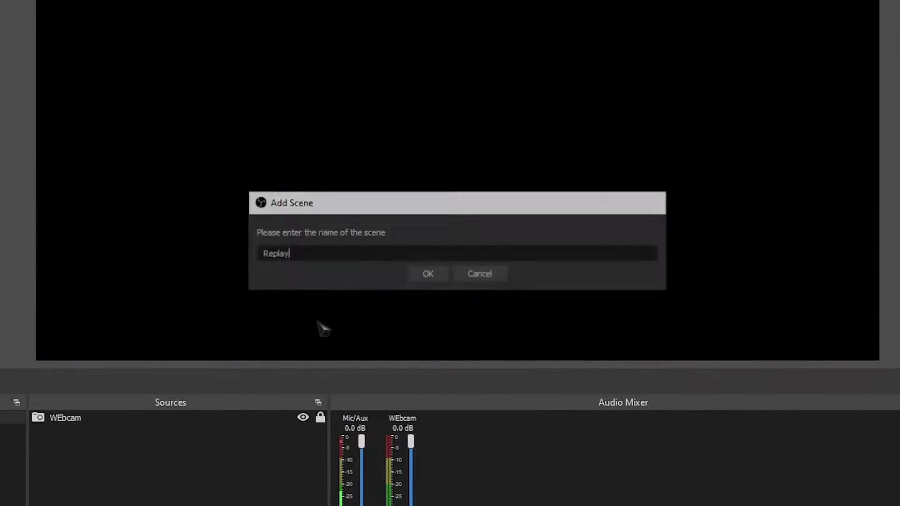
key("Return")
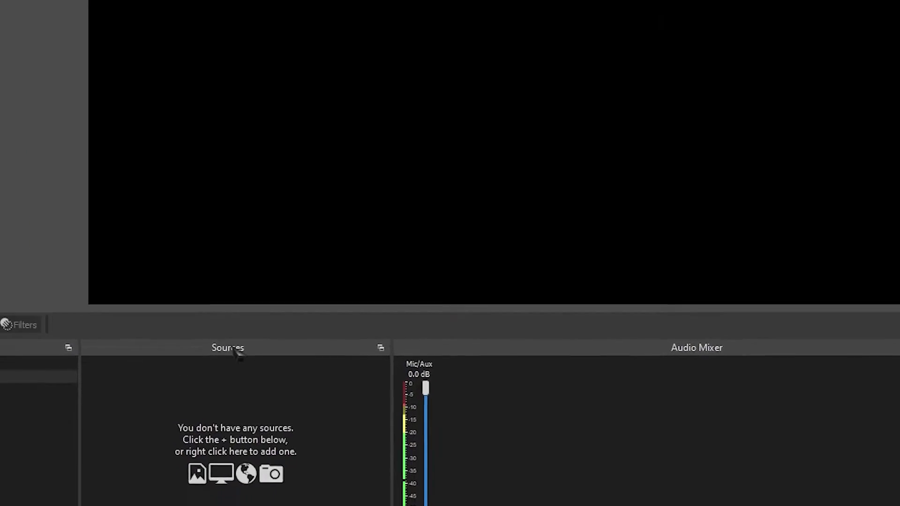
- Add a looping media source named Replay Video to the Replay scene
left_click(192, 475)
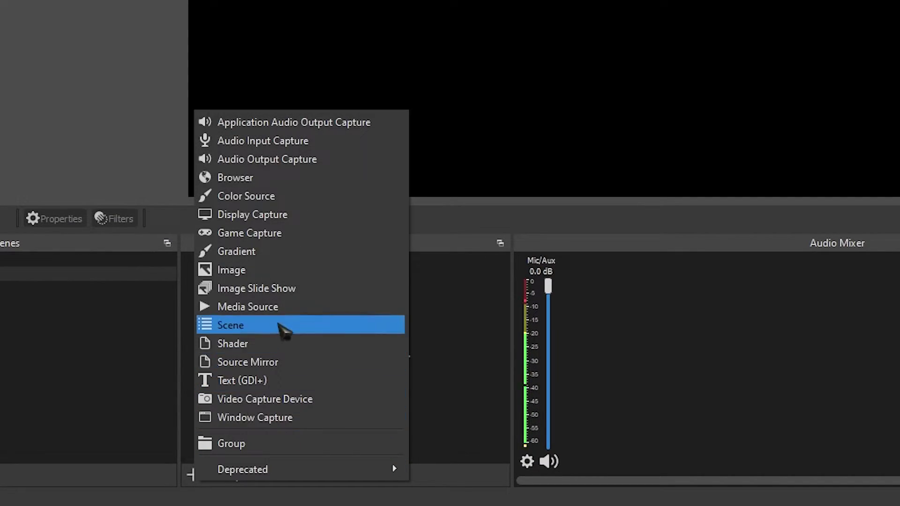
left_click(291, 311)
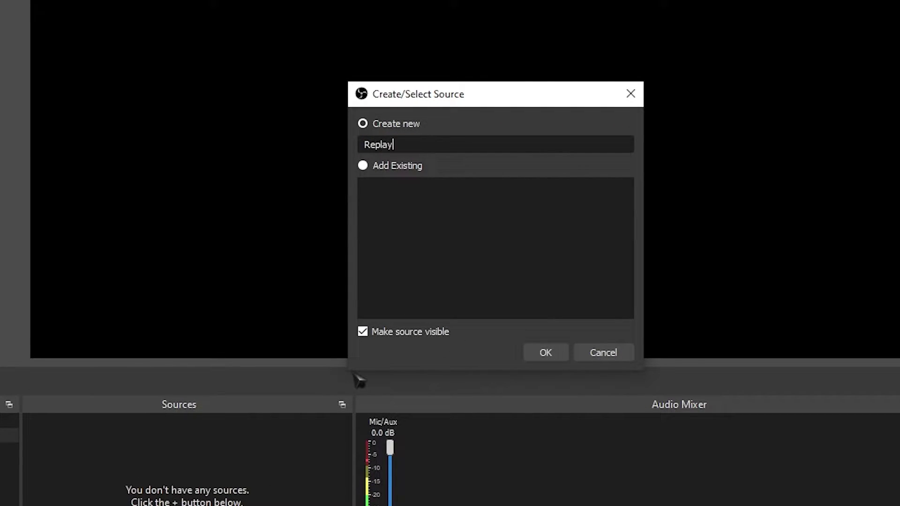
type("Replay Video")
key("Return")
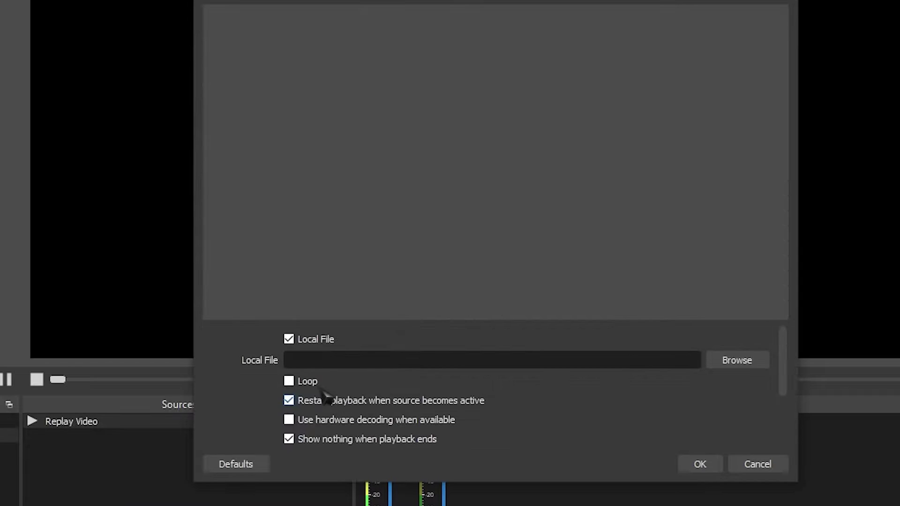
left_click(305, 381)
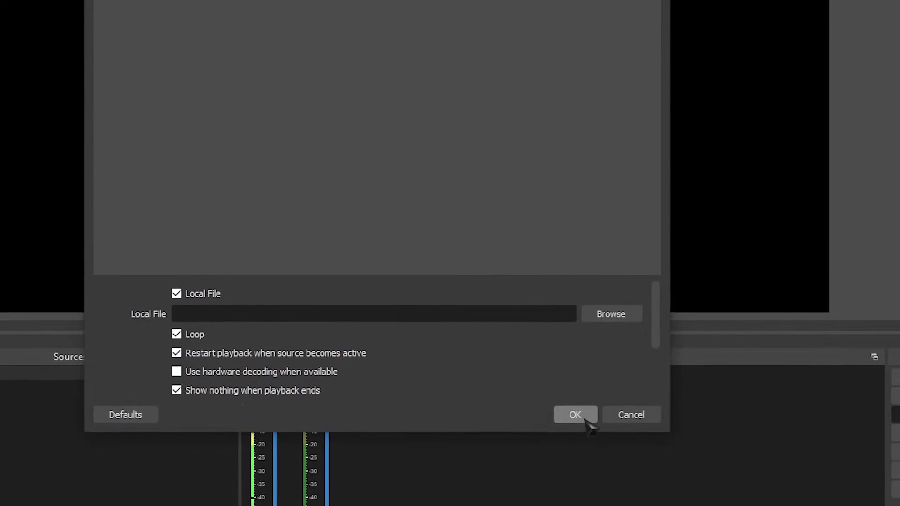
left_click(586, 420)
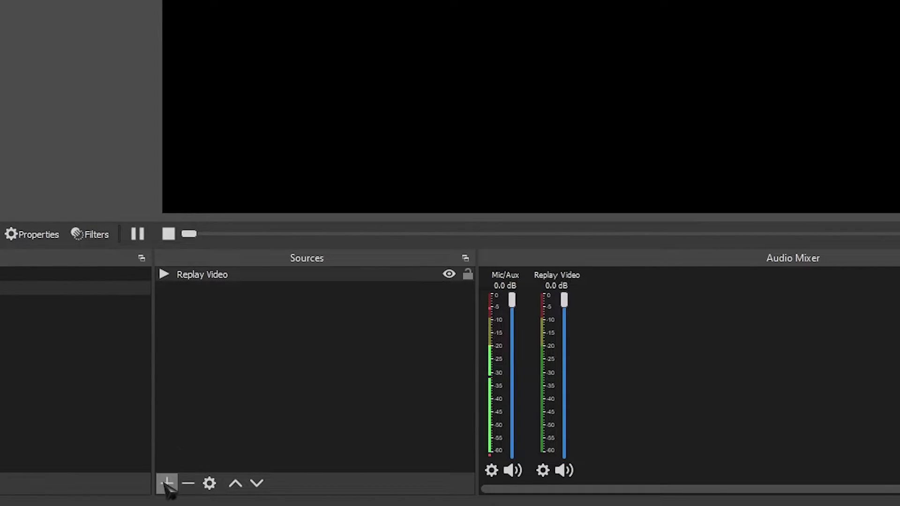
- Add an Overlay media source looping [Replay] Overlay DeSynkro.webm
left_click(167, 484)
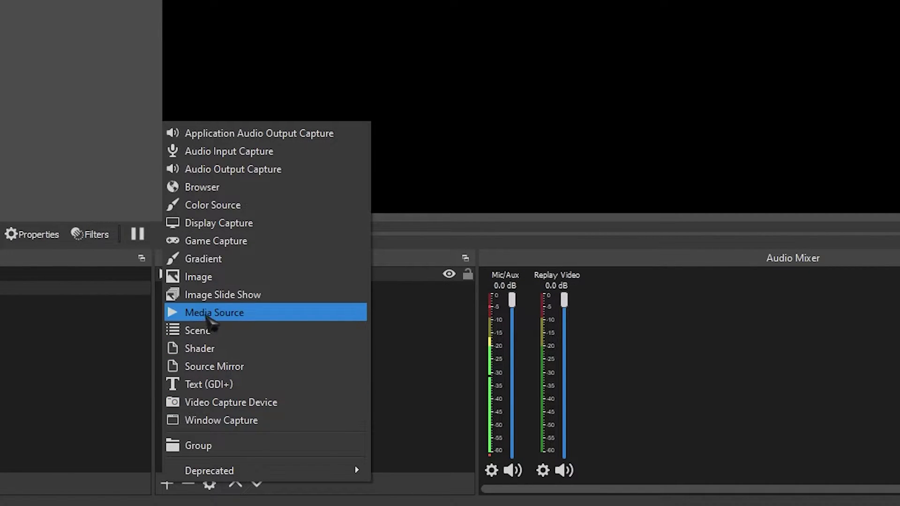
left_click(196, 311)
type("Overlay")
key("Return")
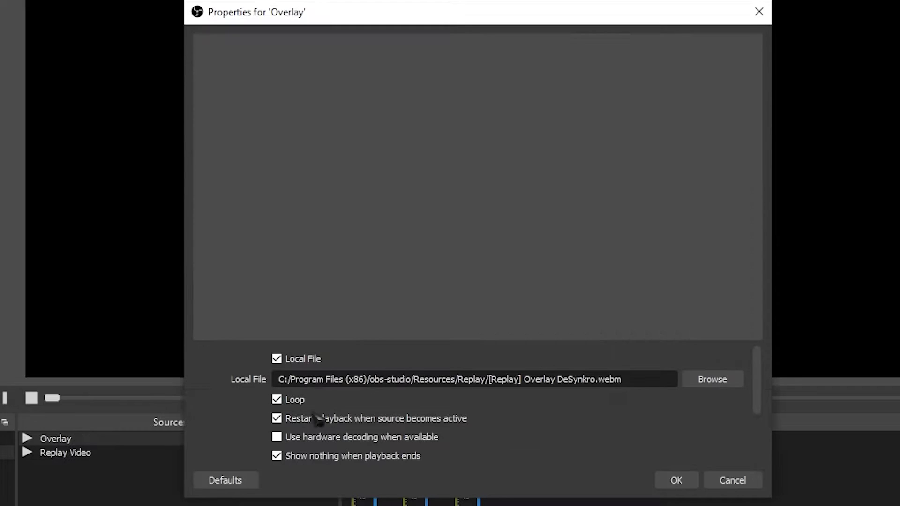
left_click(686, 484)
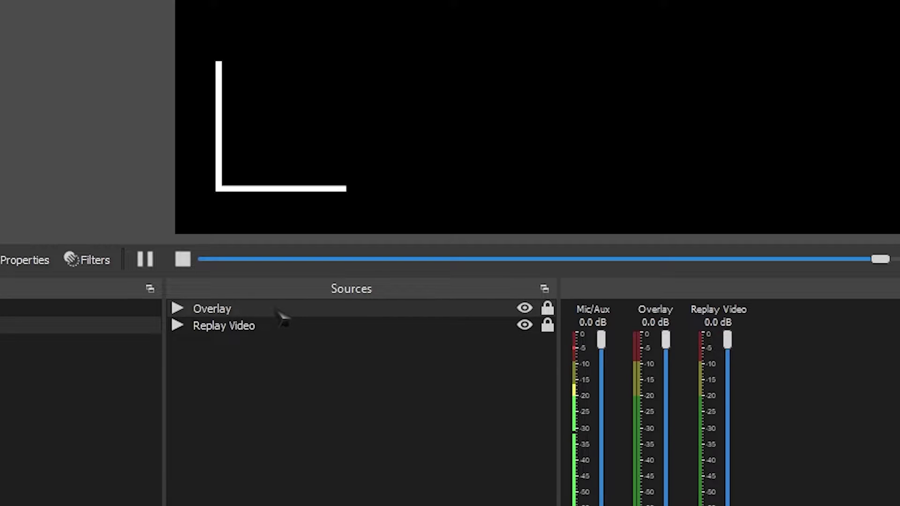
- Set the Overlay source's Show and Hide transitions to Fade
right_click(277, 310)
mouse_move(405, 199)
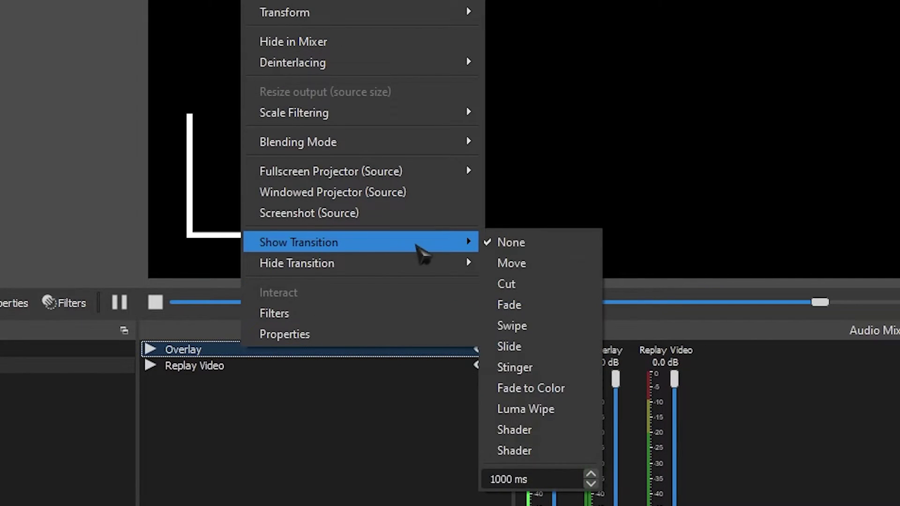
left_click(525, 305)
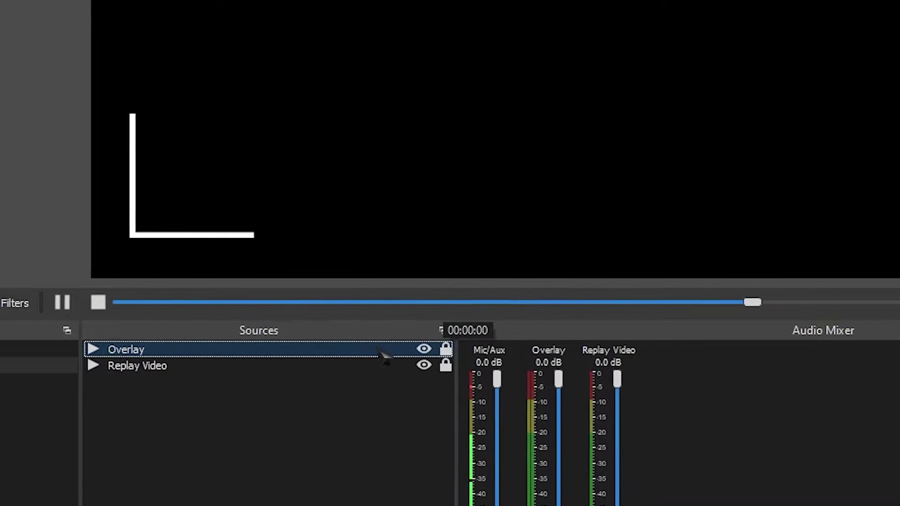
right_click(426, 349)
mouse_move(607, 269)
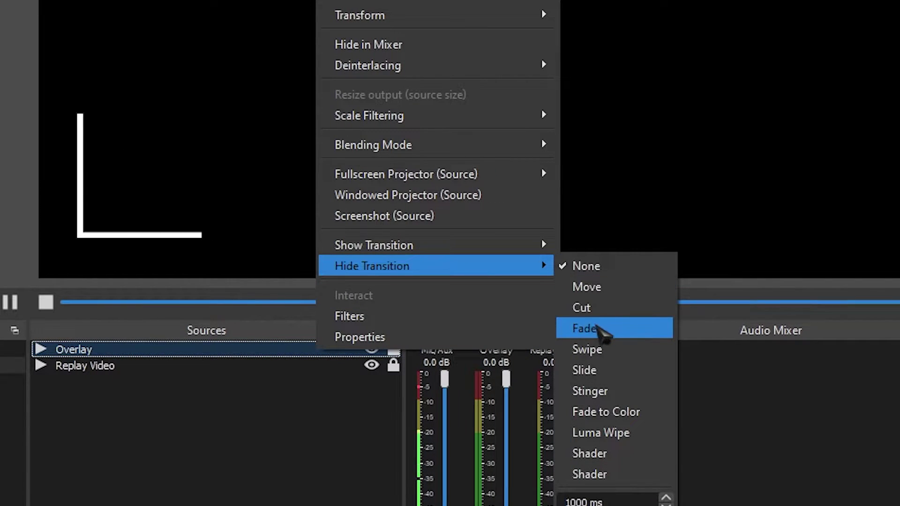
left_click(600, 329)
- Set Replay Video's Show and Hide transitions to Fade, then toggle Overlay's visibility to test
right_click(300, 370)
mouse_move(473, 275)
left_click(558, 328)
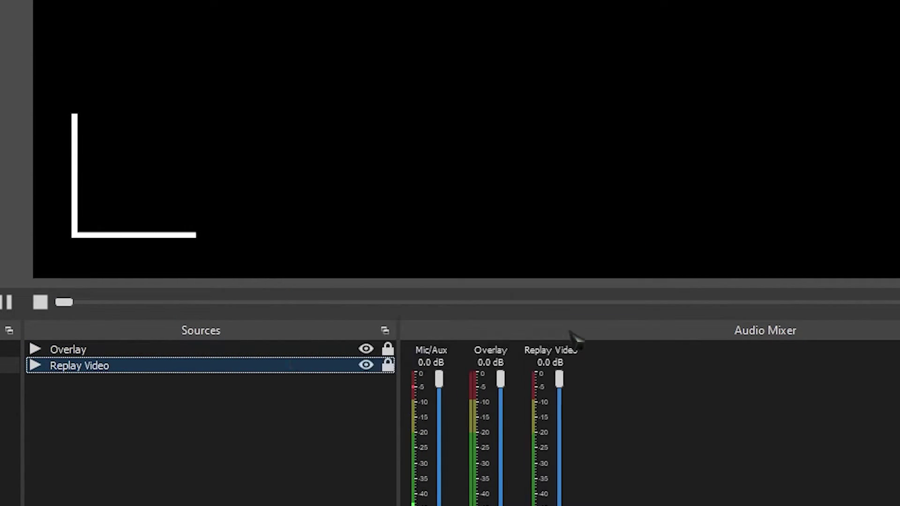
right_click(334, 366)
mouse_move(434, 289)
left_click(563, 347)
left_click(366, 350)
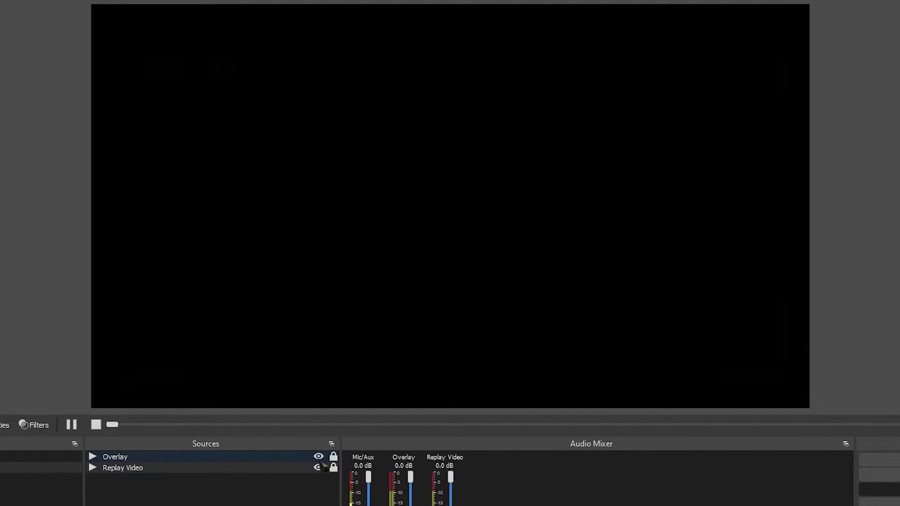
left_click(319, 457)
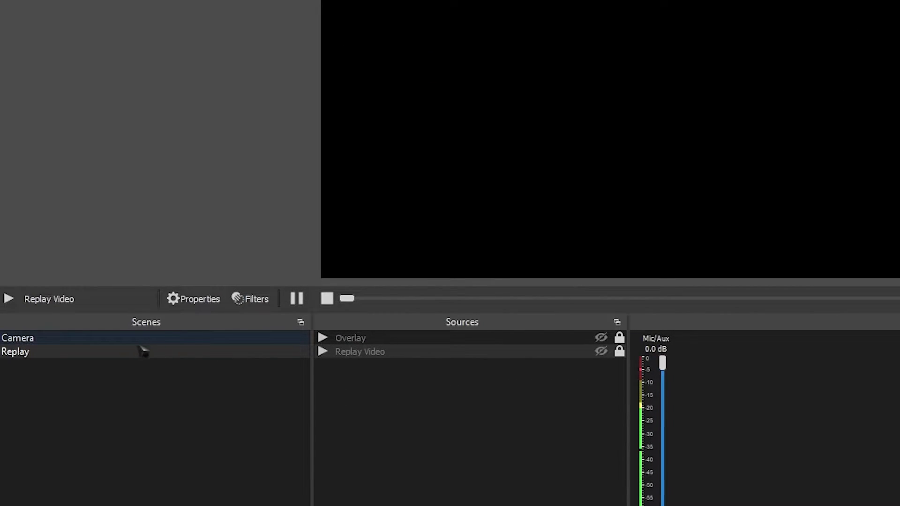
- Add the existing Replay scene as a source inside the Camera scene
left_click(141, 344)
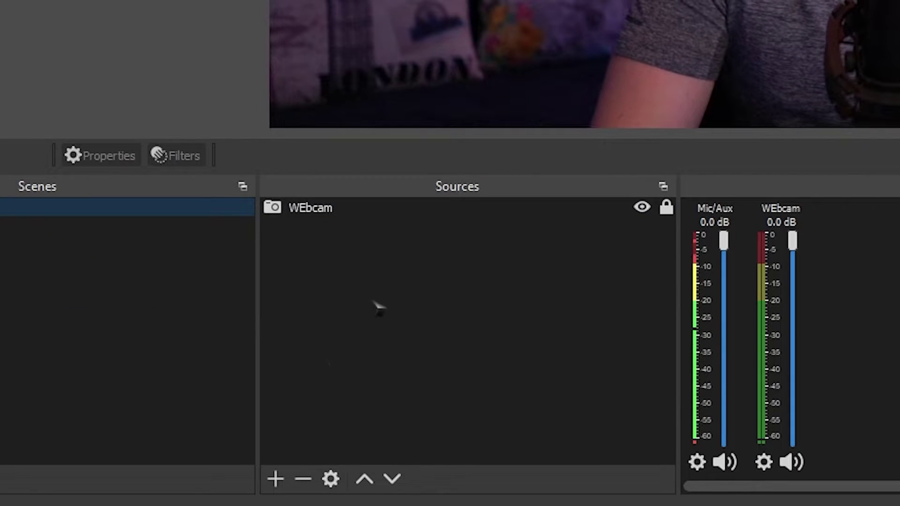
left_click(280, 479)
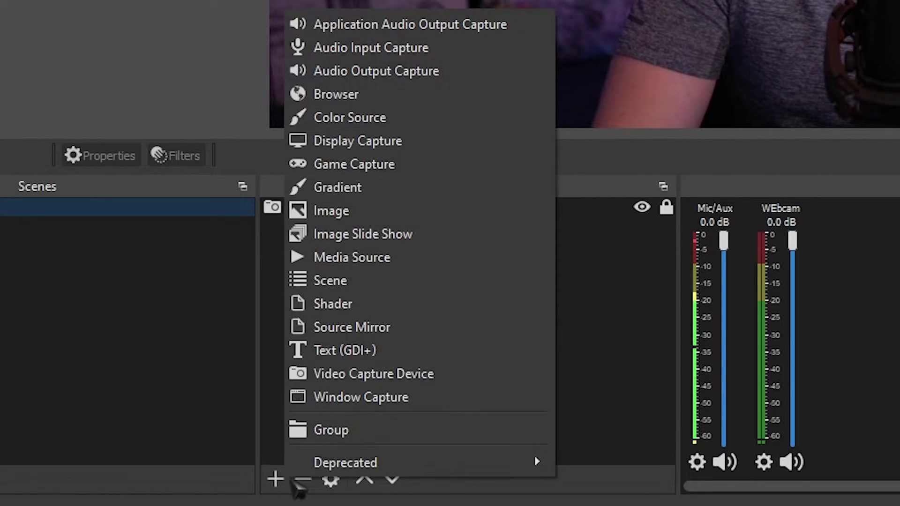
left_click(351, 280)
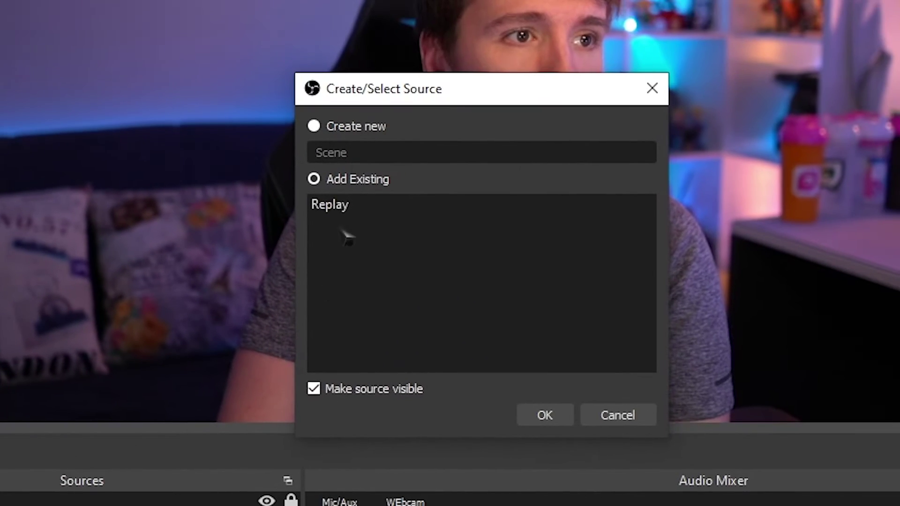
left_click(338, 205)
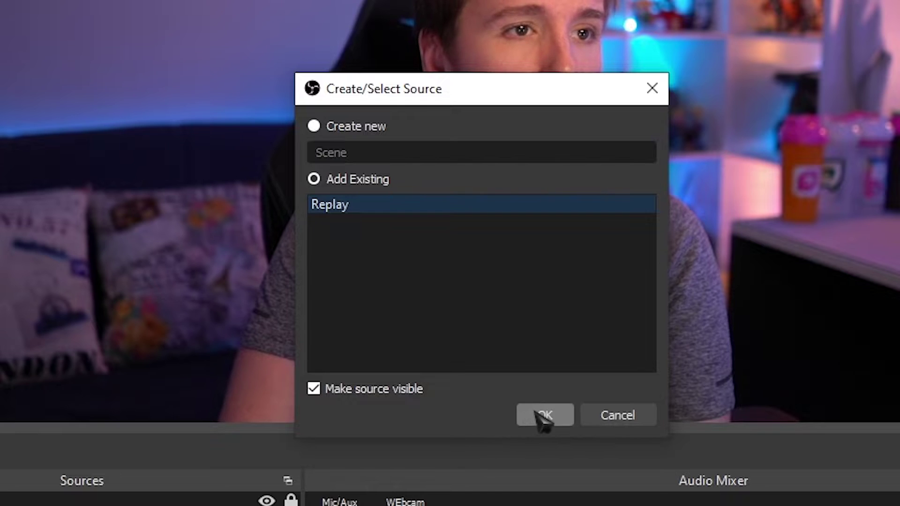
left_click(544, 415)
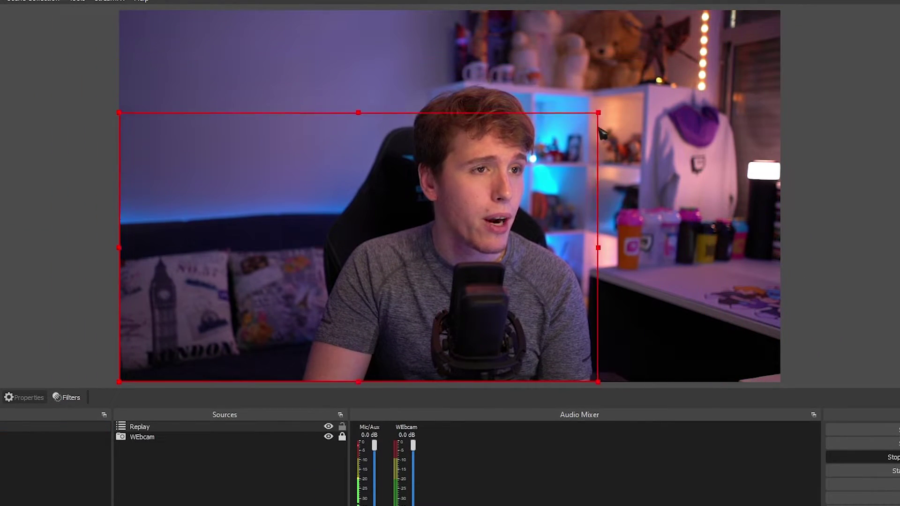
- Resize and move the Replay source so it covers the webcam picture
left_click_drag(598, 113, 642, 88)
left_click_drag(453, 307, 522, 271)
left_click(326, 379)
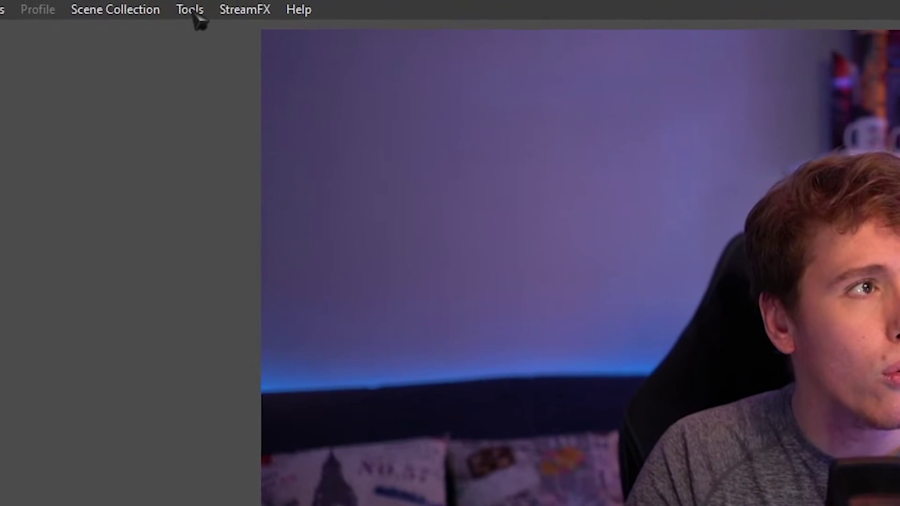
- Set the instant-replay.lua script's Media Source to Replay Video and close Scripts
left_click(197, 15)
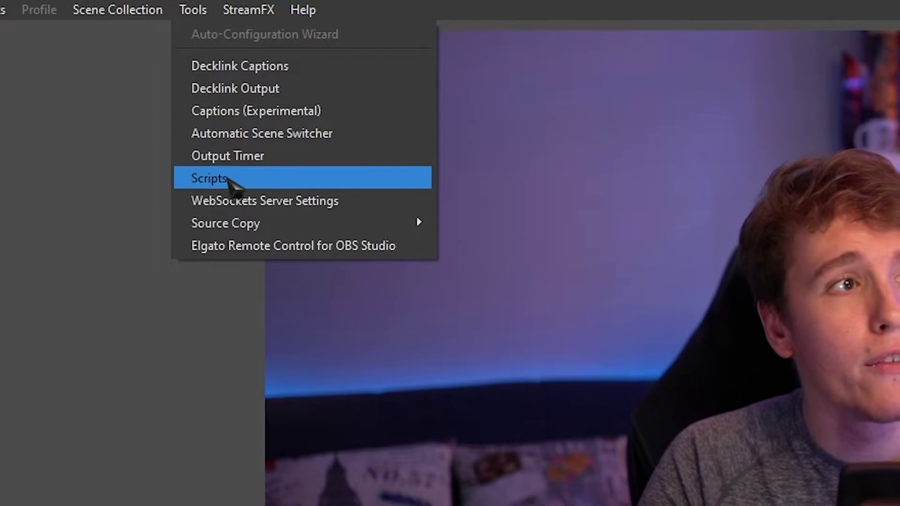
left_click(231, 180)
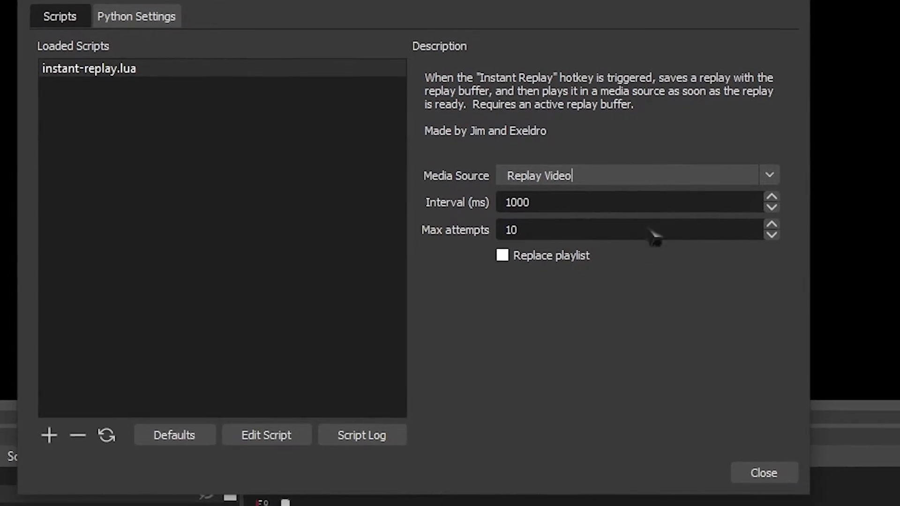
left_click(750, 457)
left_click(190, 473)
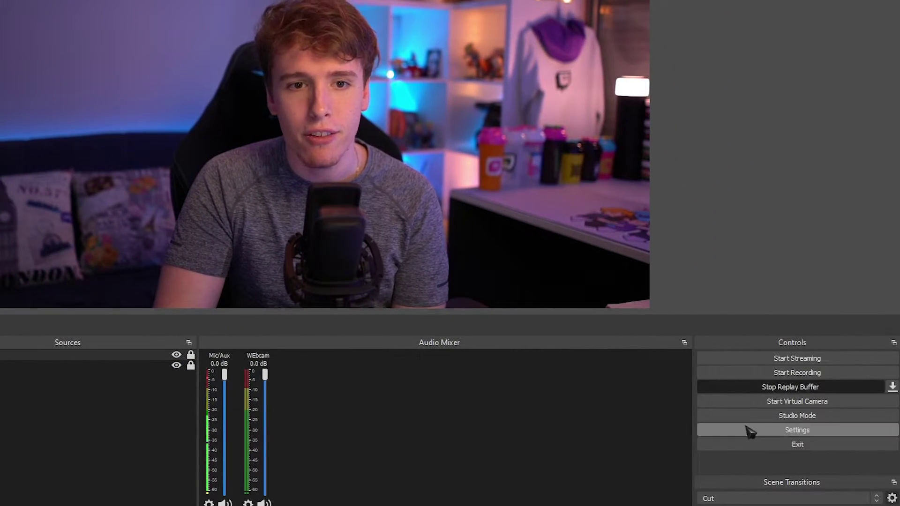
- Filter the Hotkeys settings for Replay and bind key 9 to Instant Replay
left_click(886, 505)
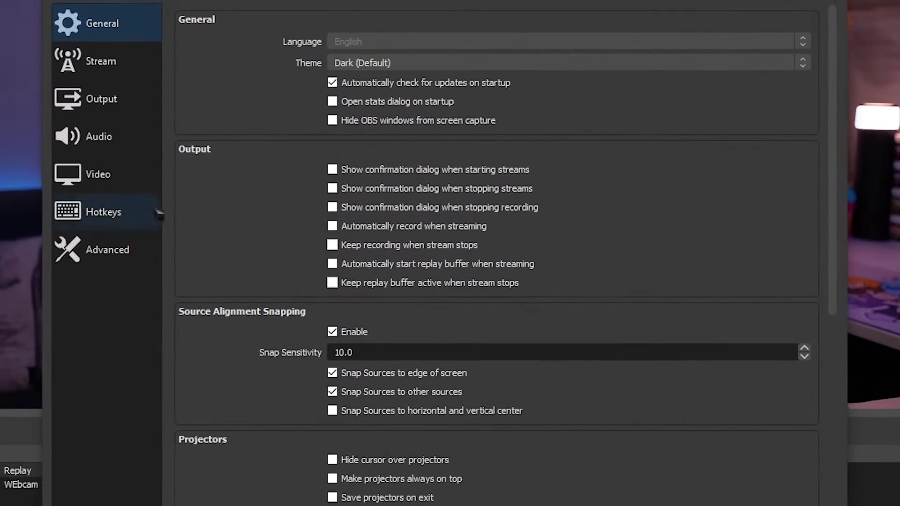
left_click(192, 242)
left_click(207, 18)
type("Replay")
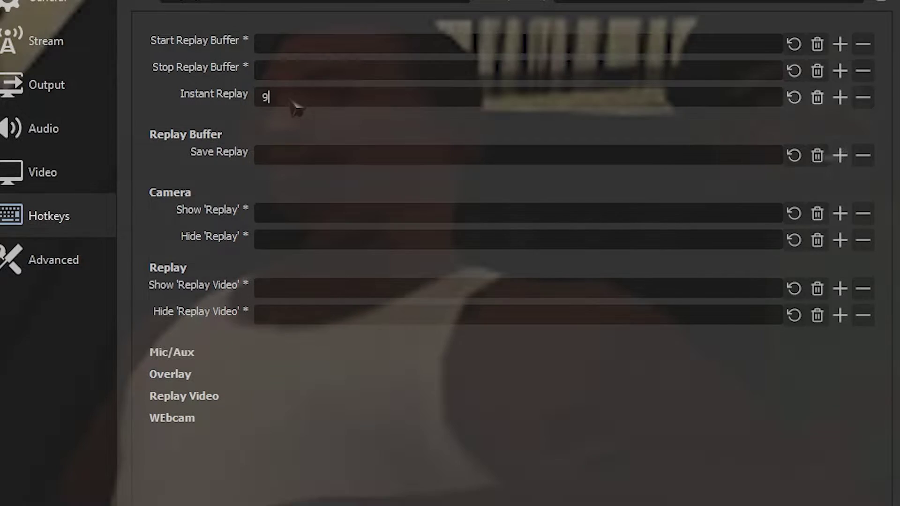
key("9")
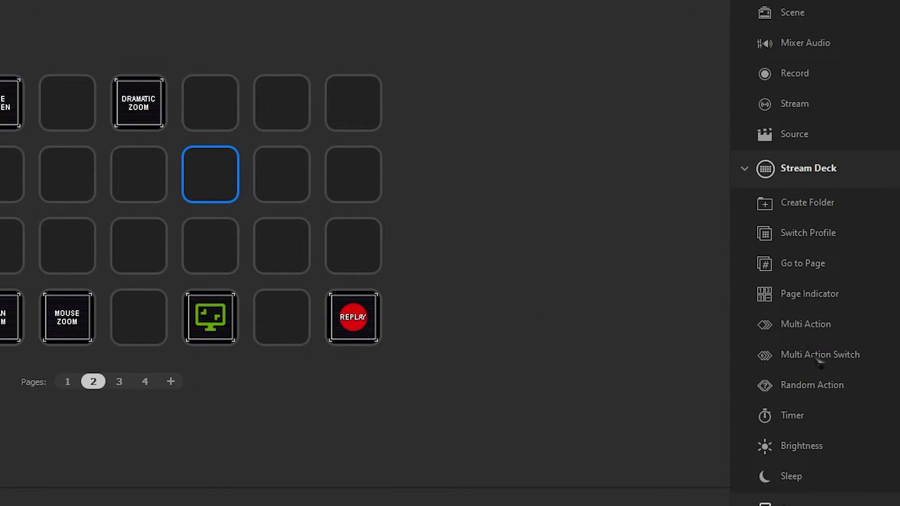
- Put a Multi Action Switch on an empty key with a hotkey 9 step and Replay scene Overlay source action
left_click_drag(819, 361, 211, 190)
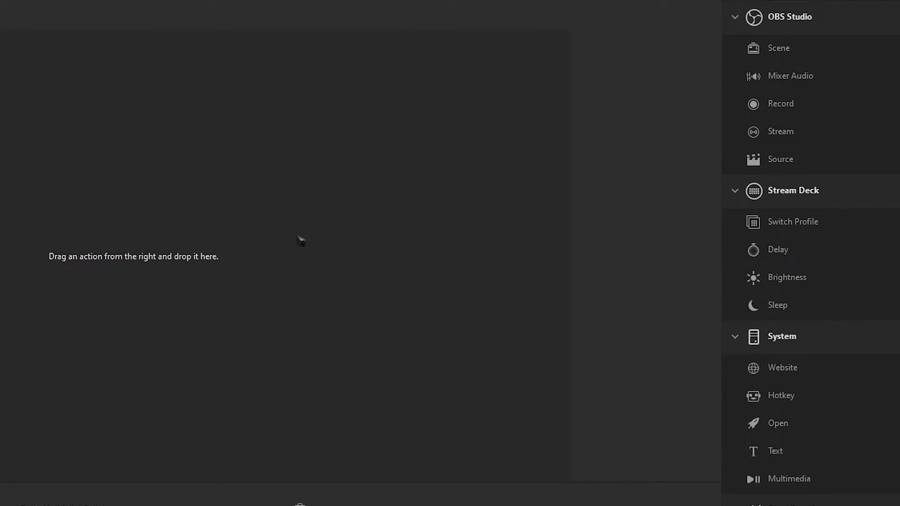
left_click_drag(811, 396, 422, 305)
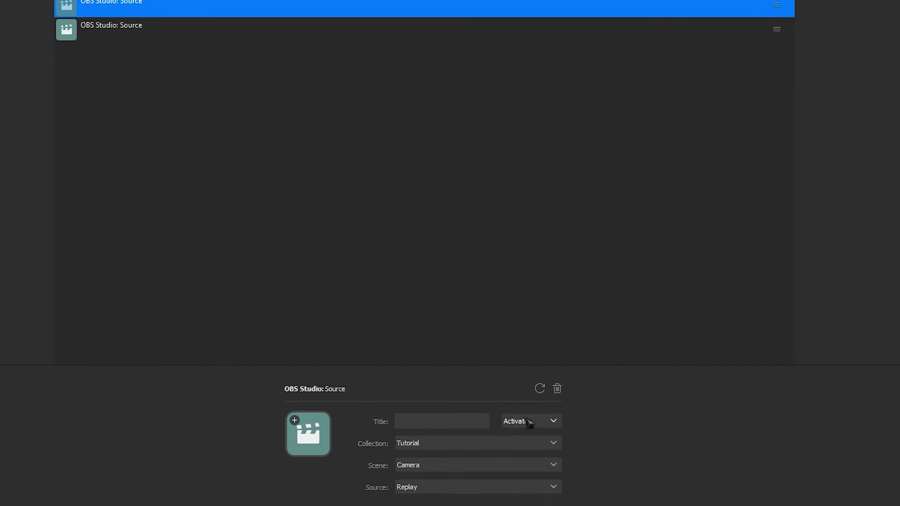
left_click(552, 465)
left_click(437, 494)
left_click(450, 490)
left_click(438, 504)
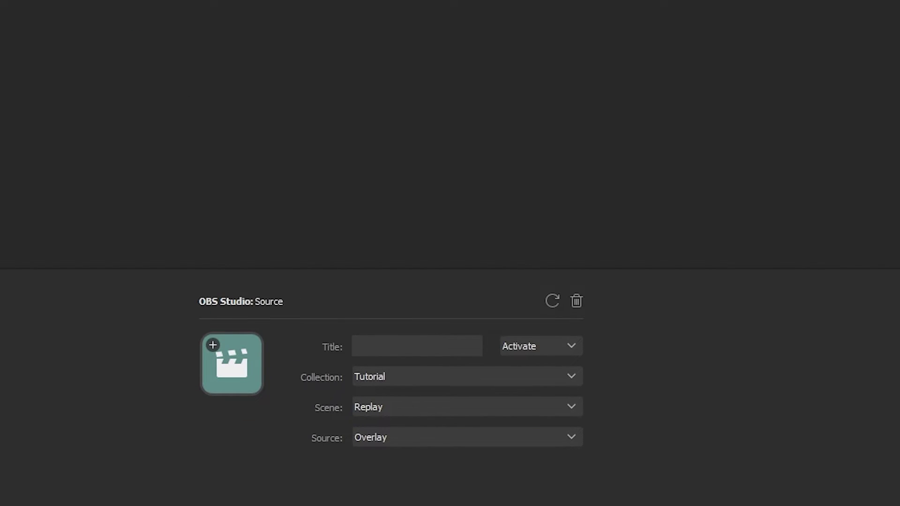
- Point the second source action at the Replay scene's Replay Video source
left_click(391, 412)
left_click(391, 444)
left_click(407, 439)
left_click(404, 481)
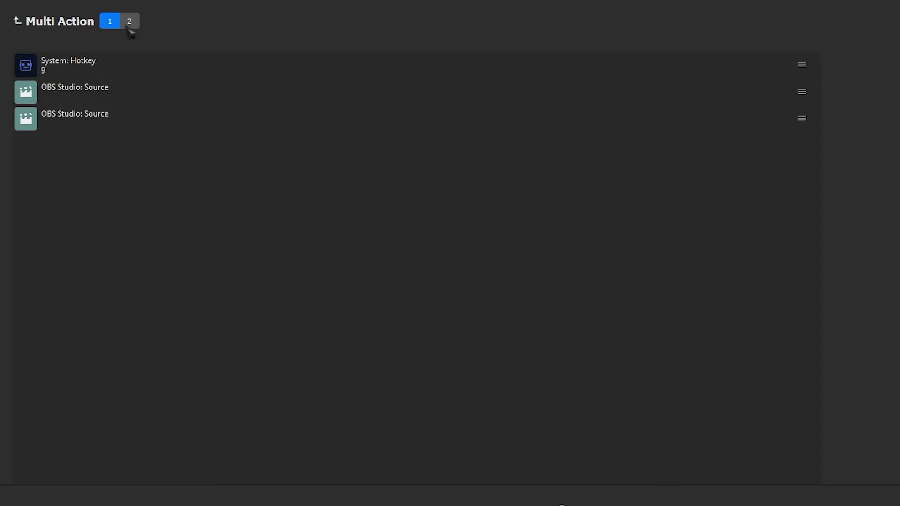
- Add an OBS Studio Source action to state 2, set to Deactivate the Overlay source in scene Replay
left_click(136, 19)
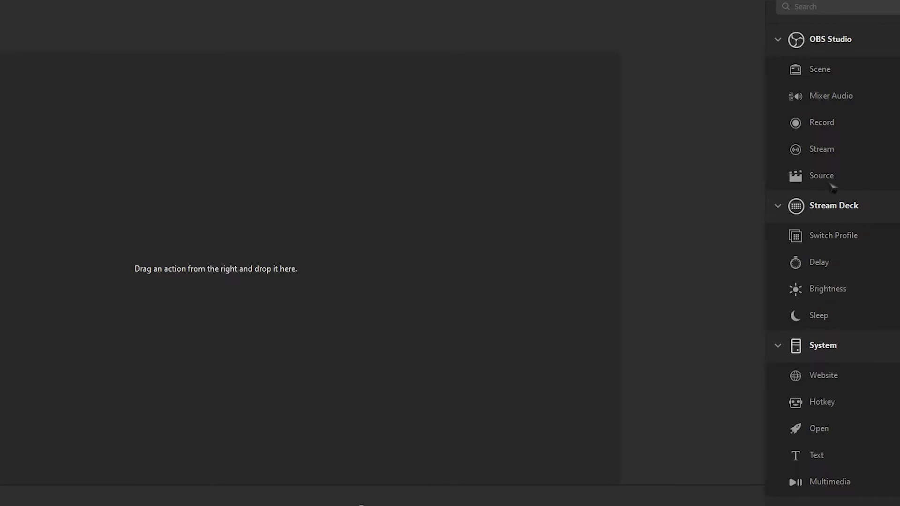
left_click_drag(832, 186, 703, 195)
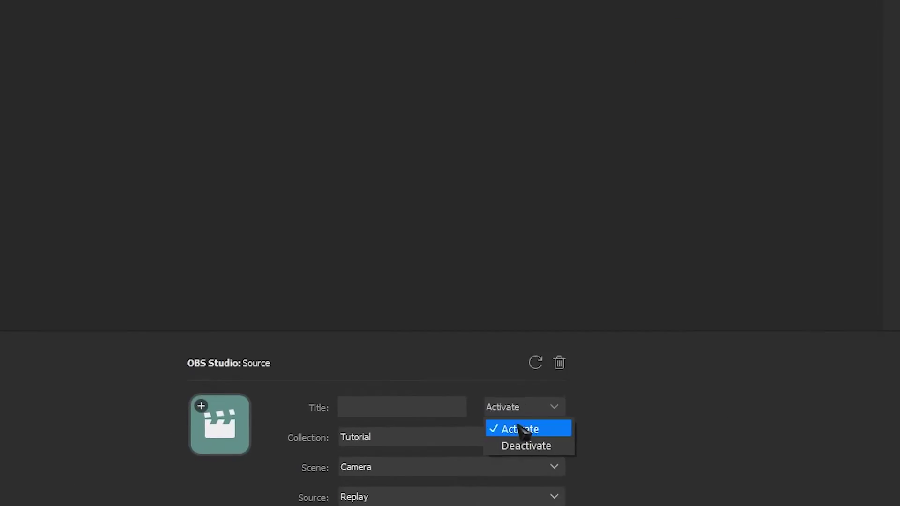
left_click(526, 444)
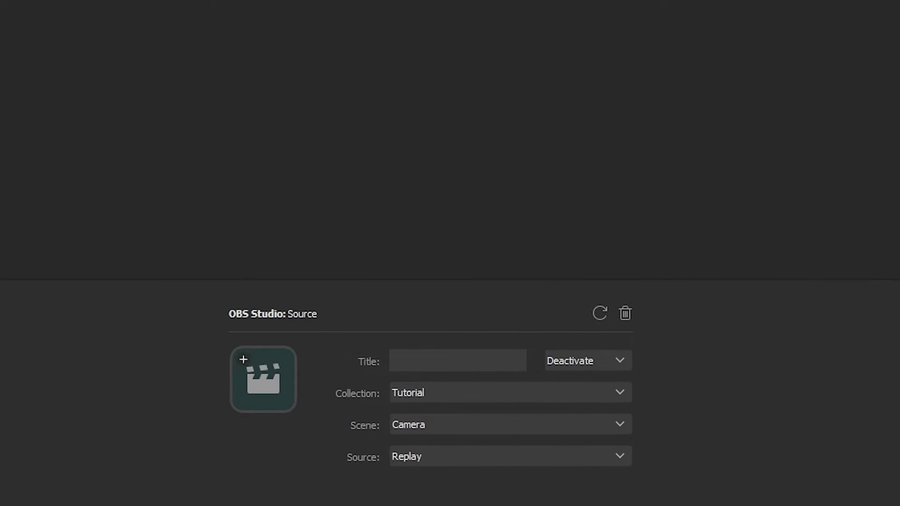
left_click(450, 424)
left_click(437, 466)
left_click(432, 461)
left_click(425, 498)
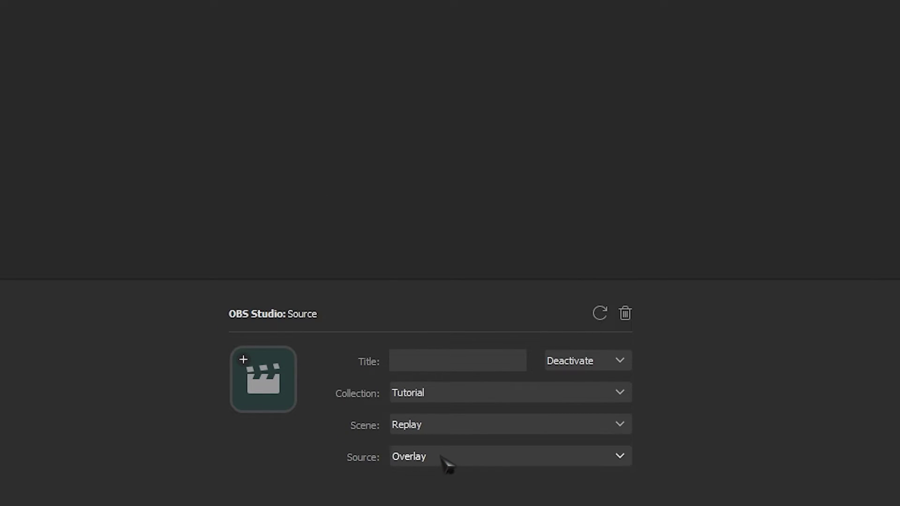
left_click(430, 478)
left_click(547, 216)
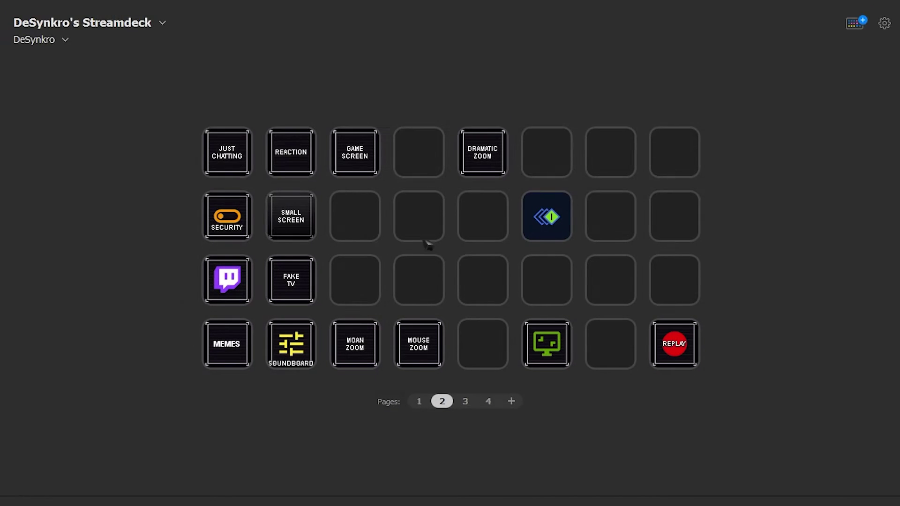